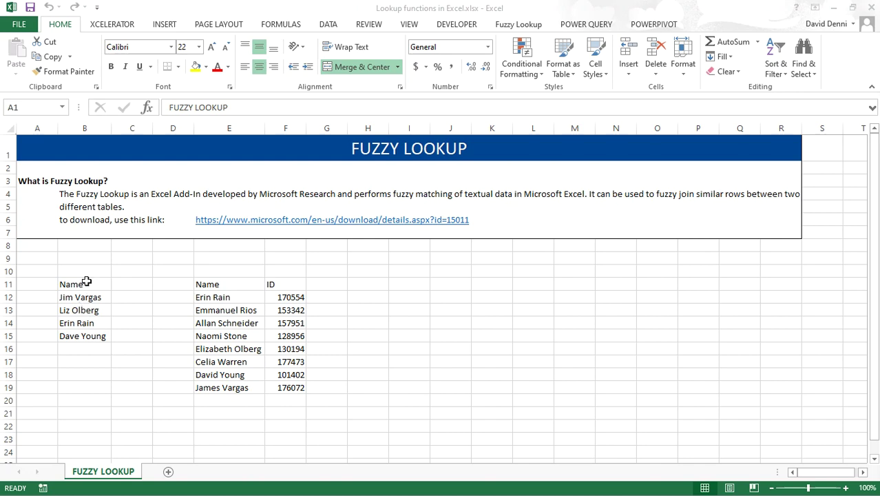
Convert the B11:B15 name list into a headed table named list1.
left_click_drag(85, 285, 87, 337)
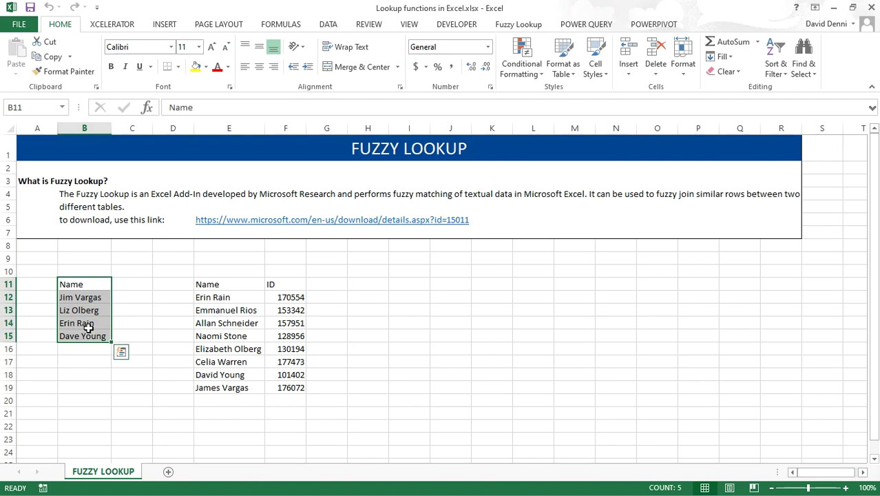
key("ctrl+t")
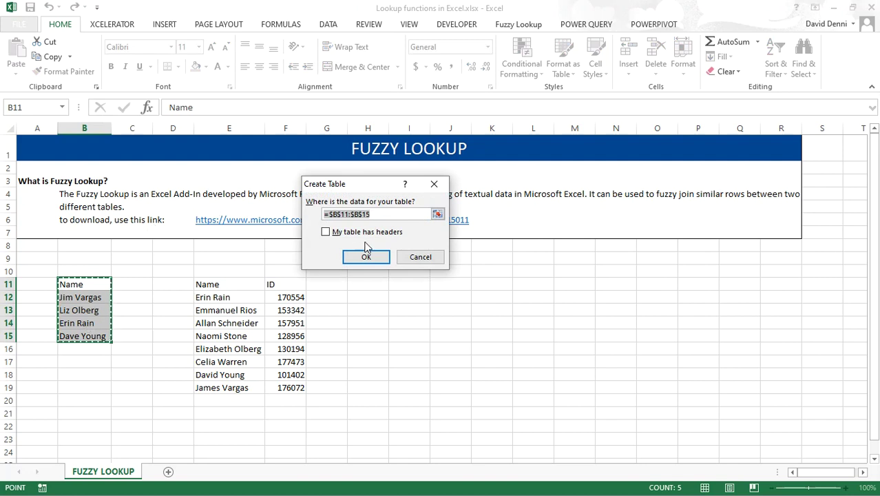
left_click(326, 234)
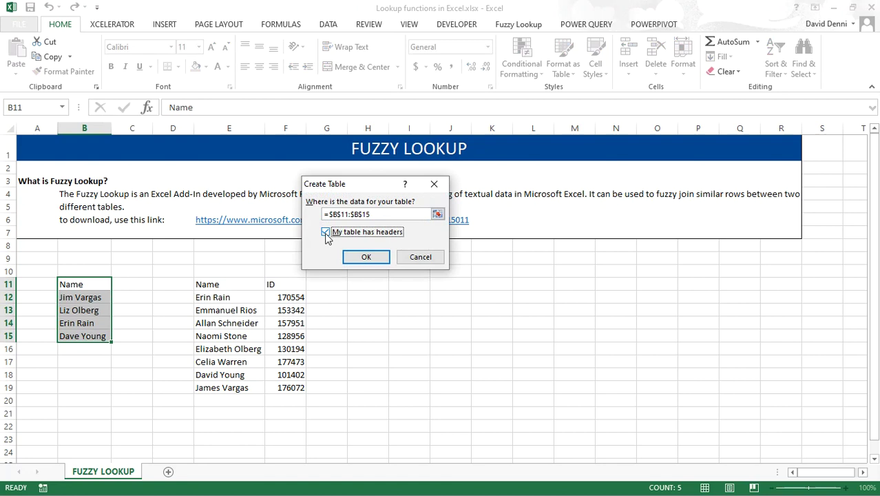
left_click(361, 256)
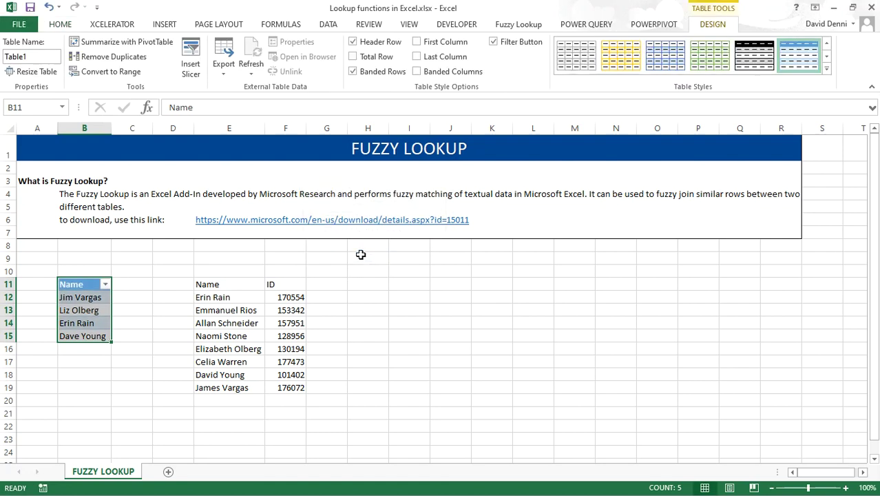
left_click(40, 57)
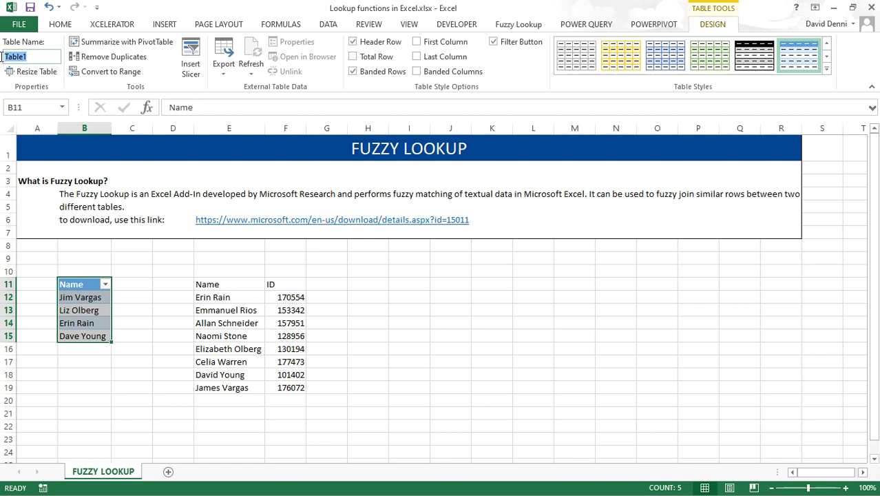
type("list1")
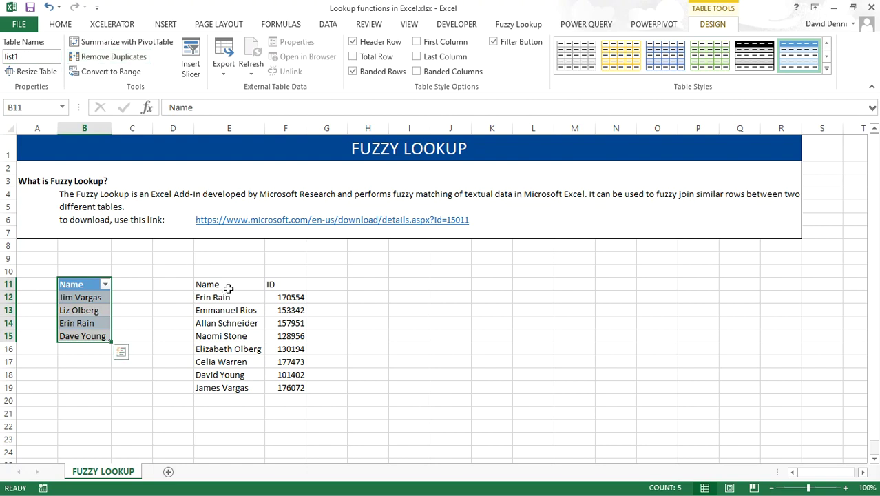
Convert the Name and ID data in E11:F19 into a headed table named list2.
left_click_drag(229, 286, 282, 380)
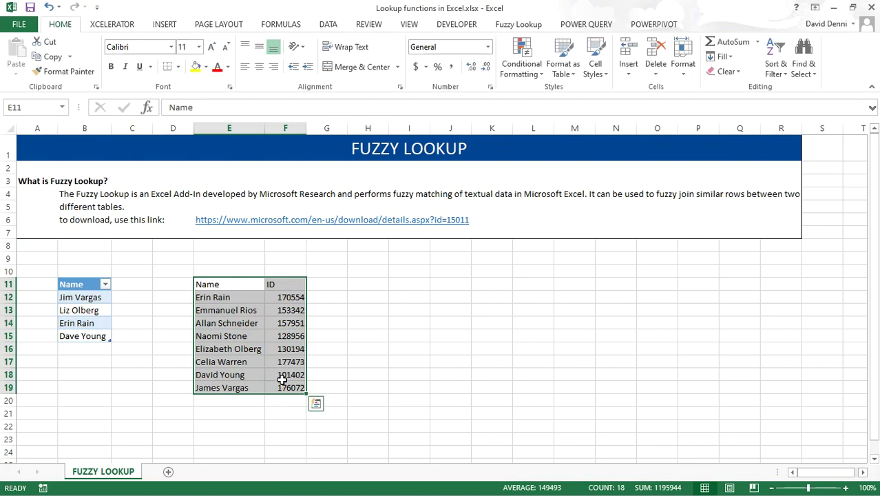
key("ctrl+t")
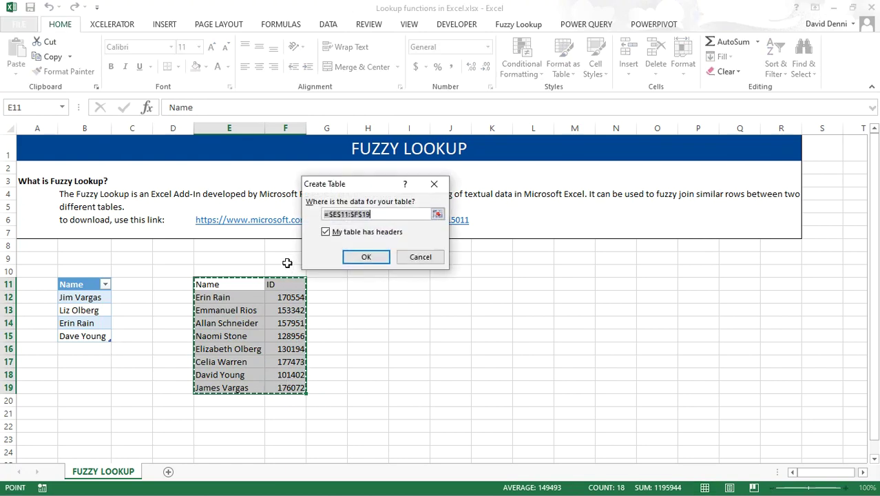
left_click(358, 256)
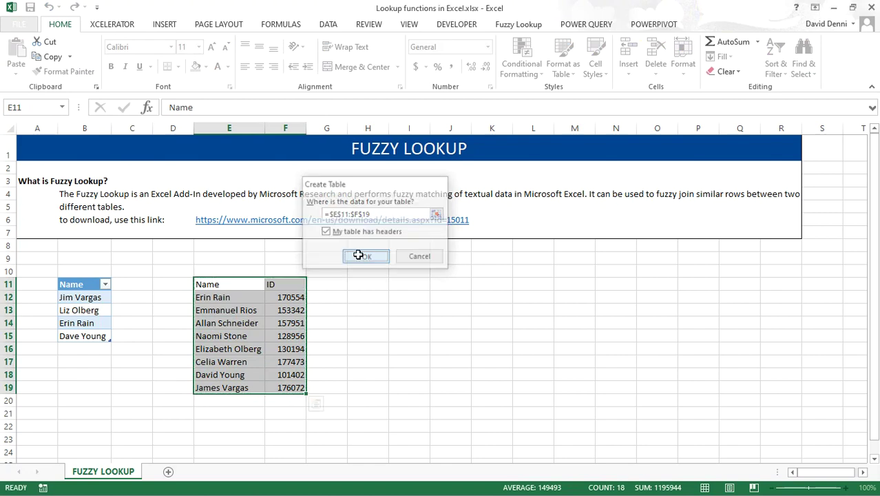
left_click(39, 57)
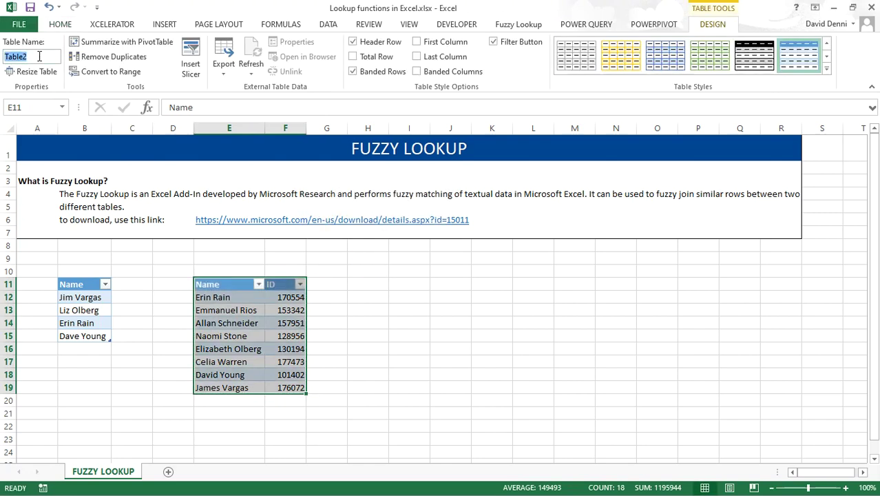
type("list2")
Set Fuzzy Lookup to join left table list1 with right table list2, output at H11.
left_click(514, 30)
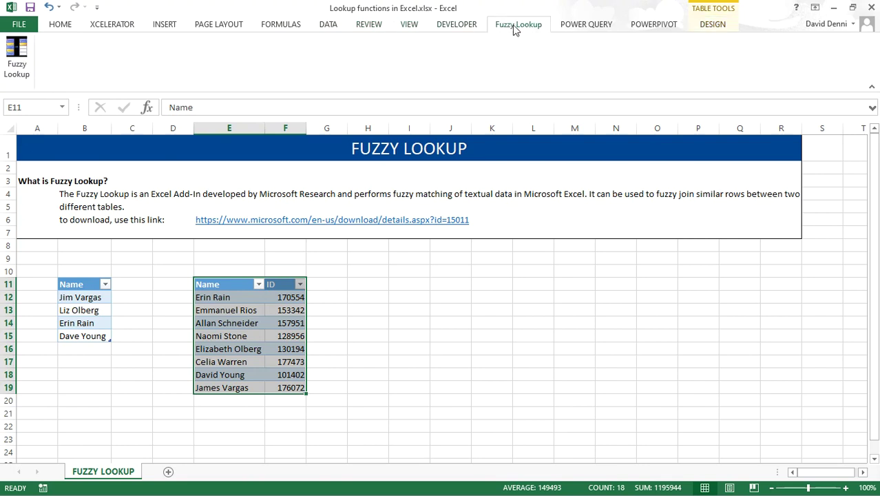
left_click(18, 67)
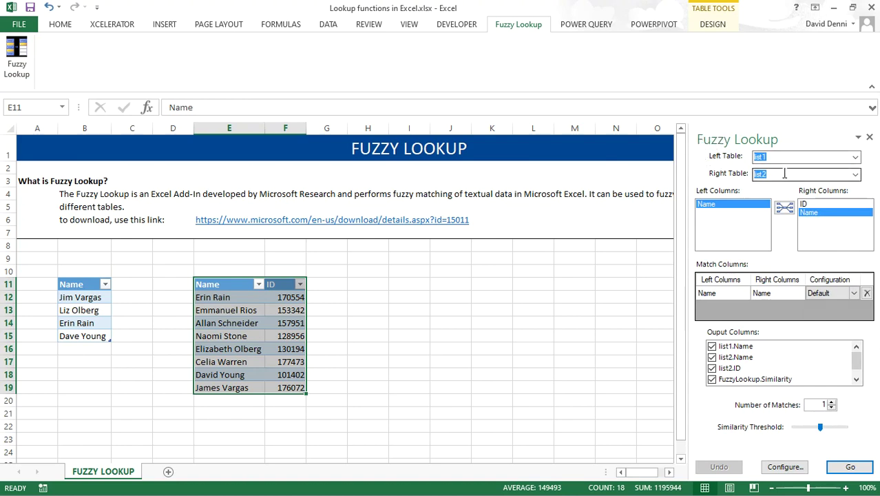
left_click(856, 157)
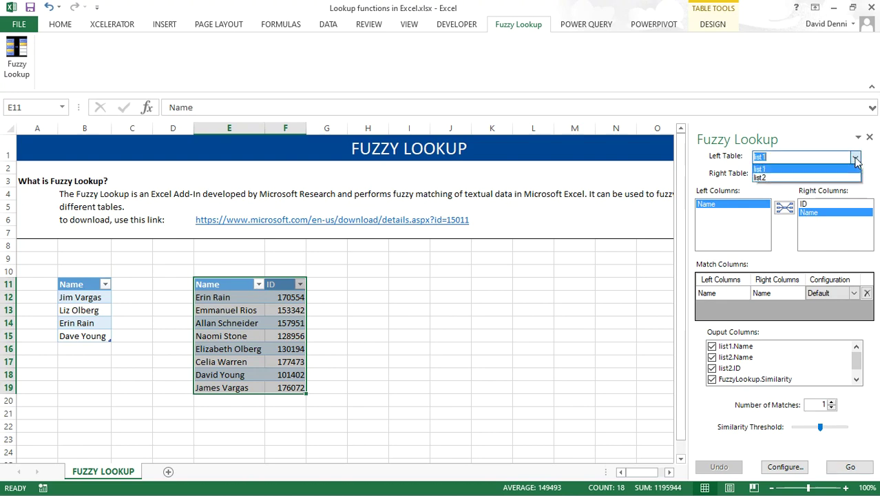
left_click(856, 158)
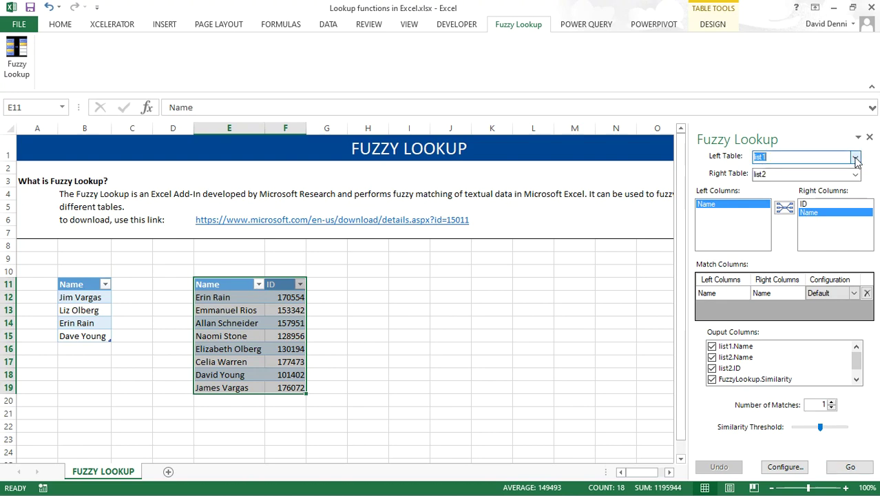
left_click(374, 285)
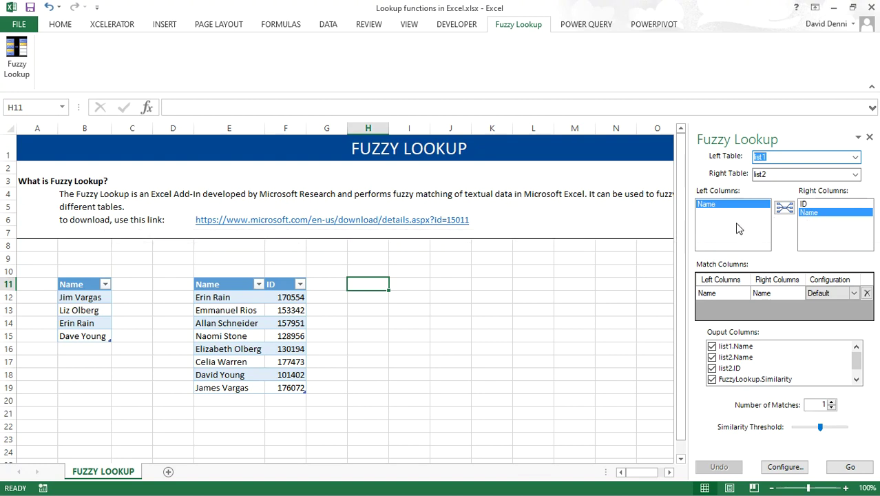
Add a join matching list1's Name column to list2's Name column.
left_click(718, 208)
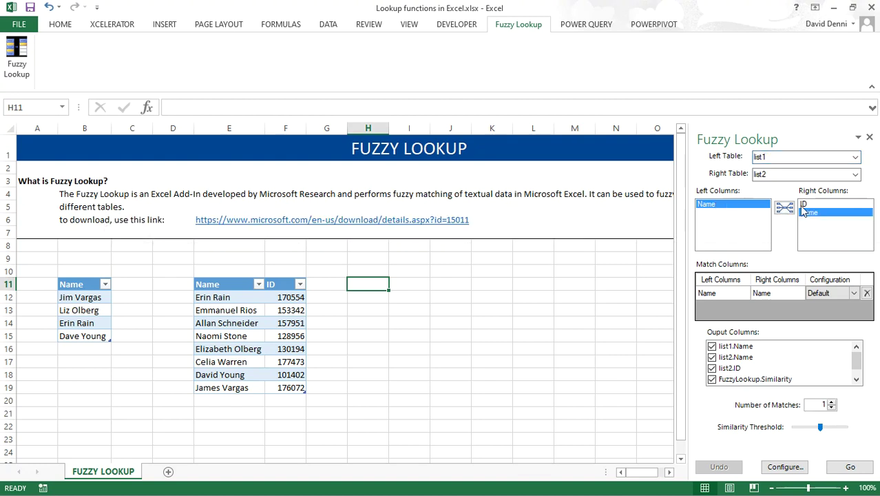
left_click(714, 205)
left_click(785, 208)
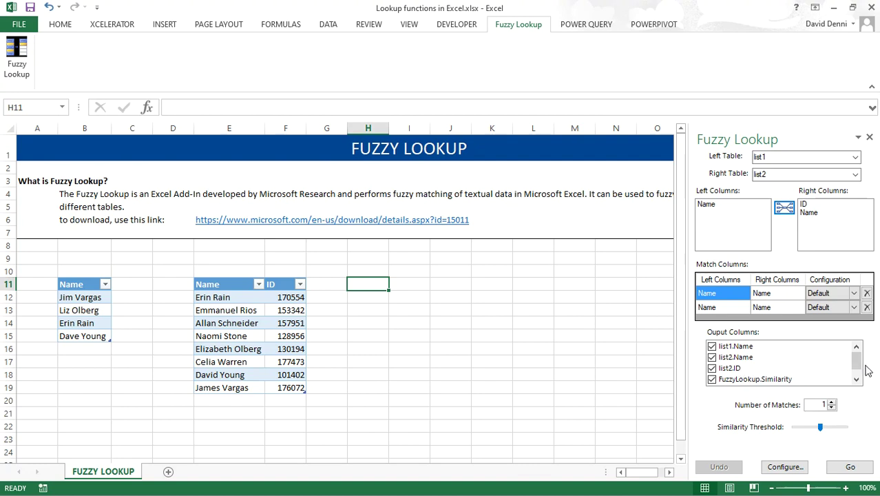
Drag the Similarity Threshold slider down to about 0.31.
left_click_drag(857, 362, 858, 372)
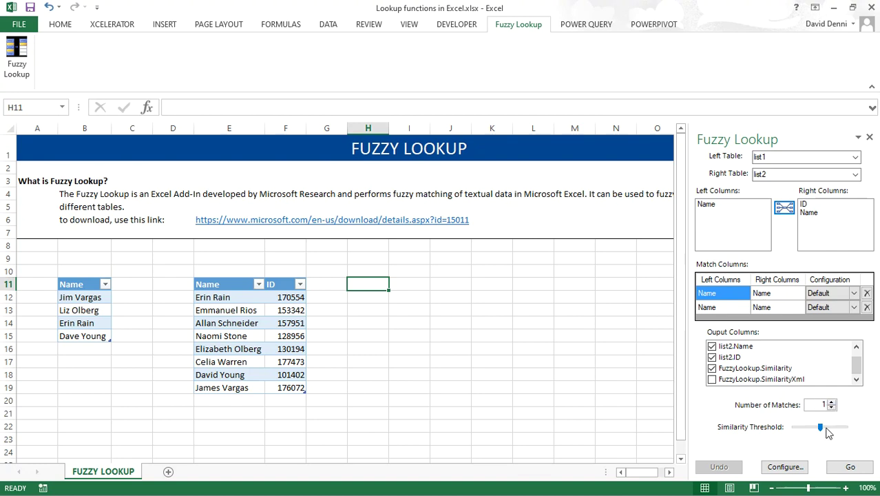
left_click_drag(821, 428, 821, 428)
left_click_drag(821, 425, 809, 427)
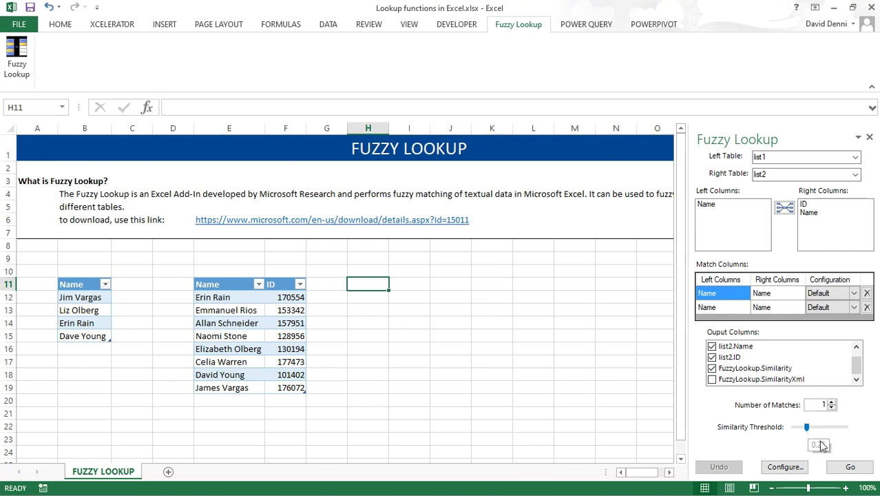
Run the fuzzy match, close the pane, and review the matched names in H12:I15.
left_click(844, 466)
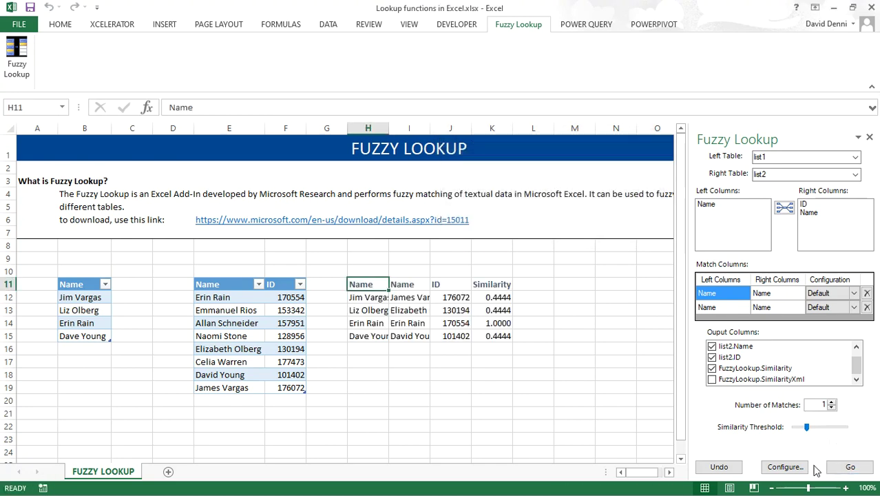
left_click(868, 137)
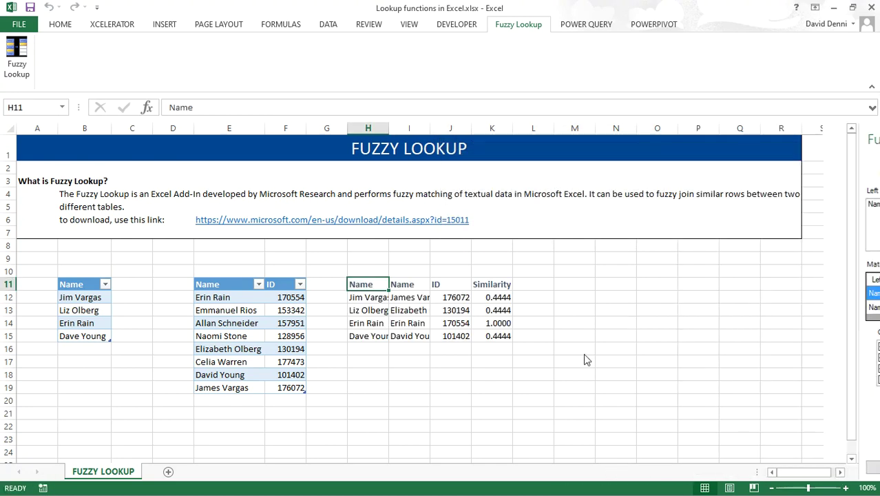
left_click(362, 296)
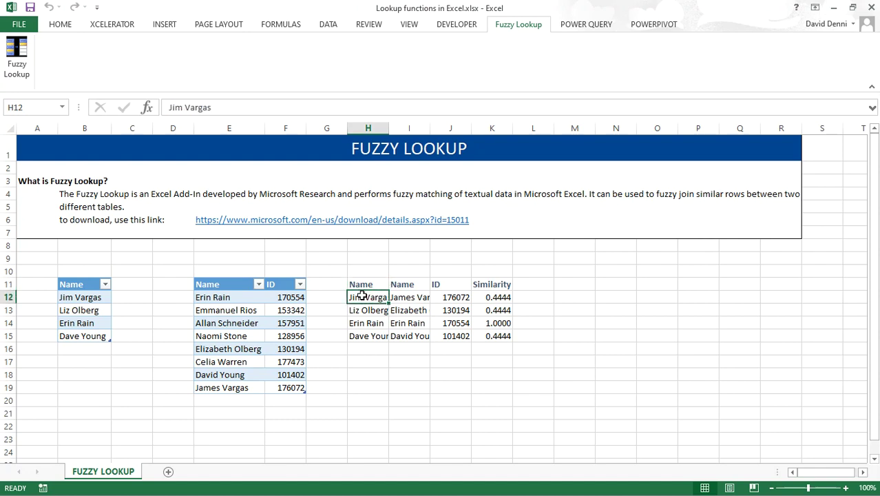
left_click(404, 296)
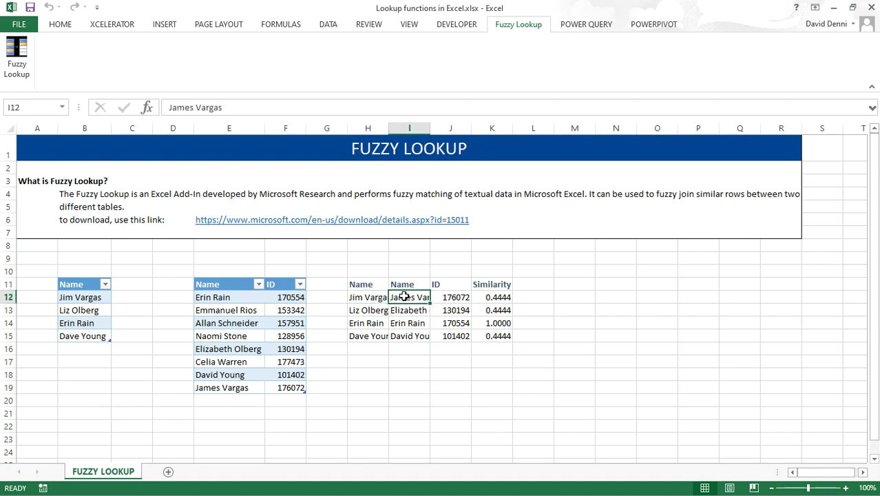
left_click(364, 311)
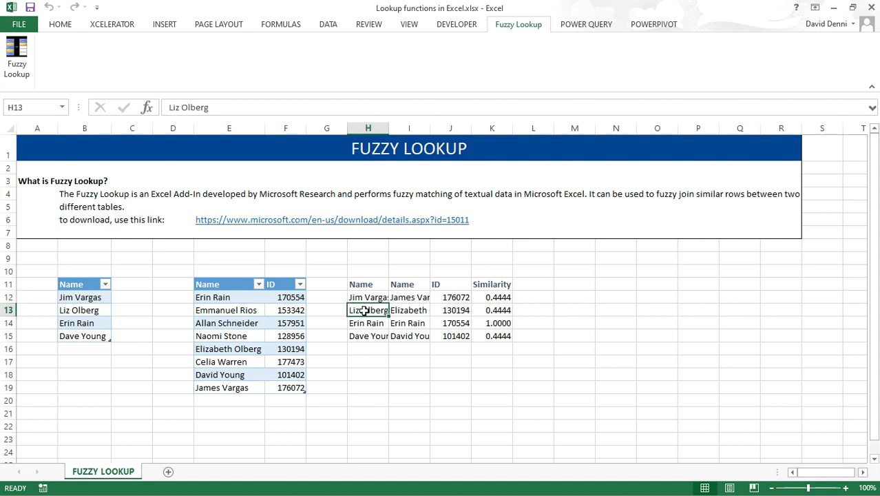
left_click(410, 310)
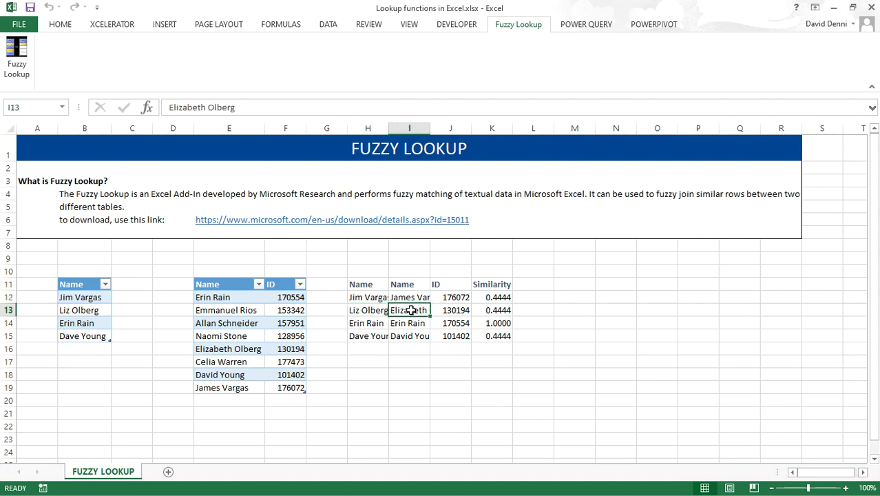
left_click(361, 323)
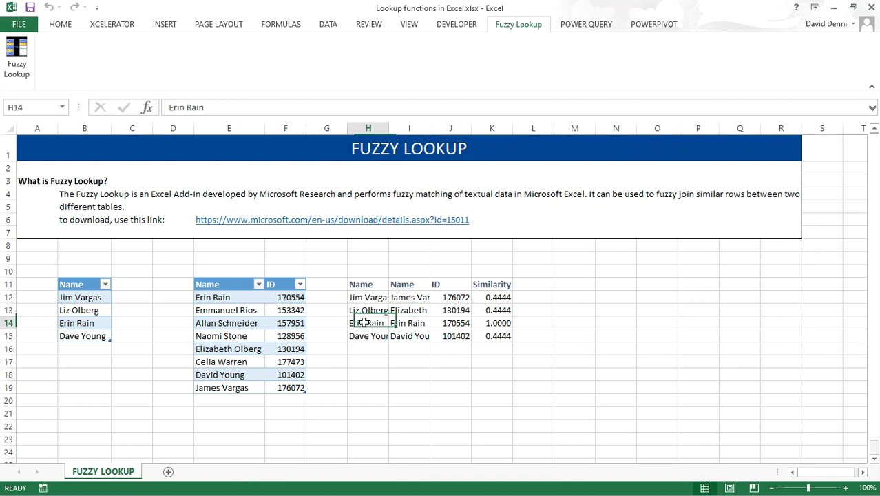
left_click(413, 323)
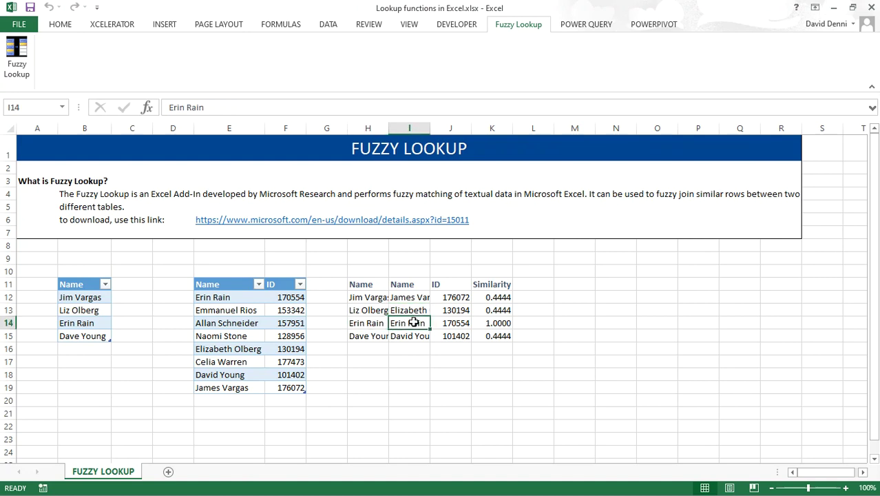
left_click(362, 336)
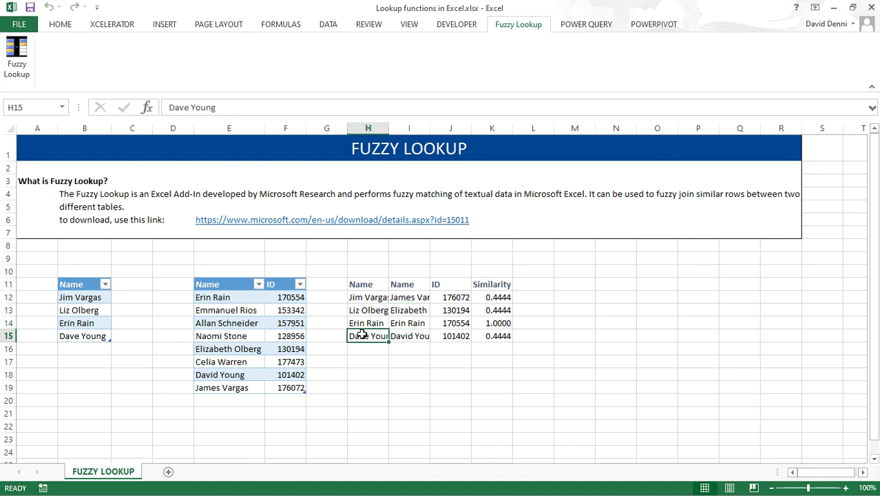
left_click(408, 335)
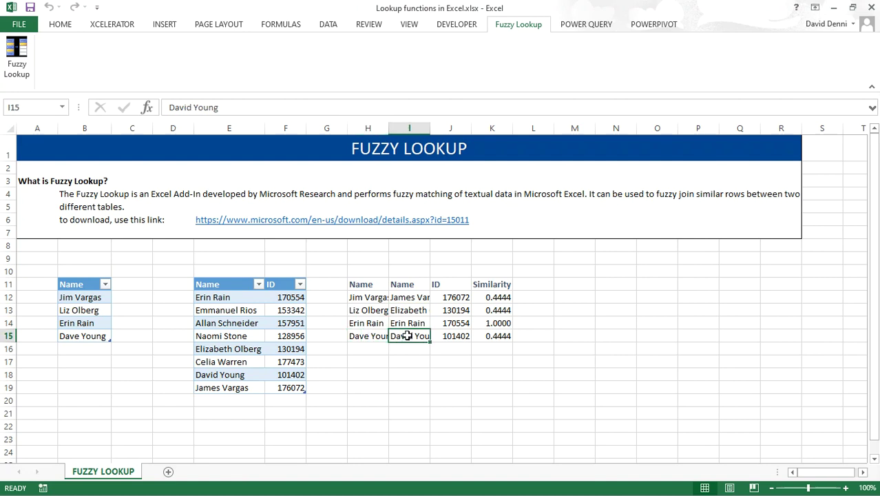